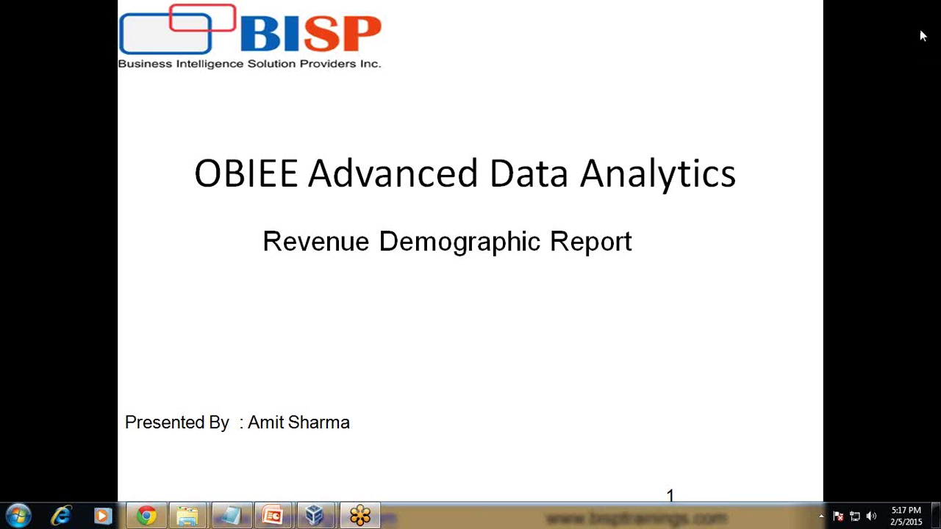
Advance the slideshow to the Requirement slide with the Revenue Demographic Report bubble chart.
left_click(784, 85)
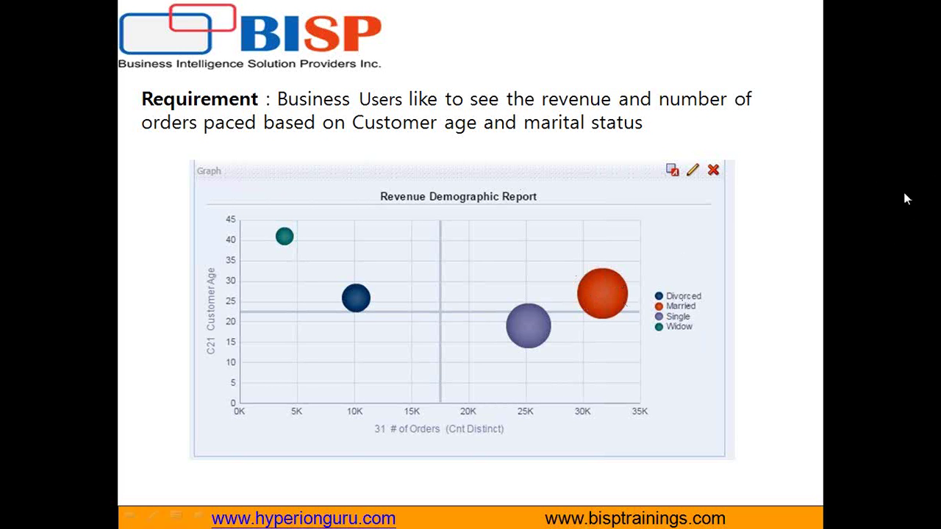
With the pen, underline Married in the legend and trace its bubble to the 25–30 age and 30K–35K orders ranges.
key("ctrl+p")
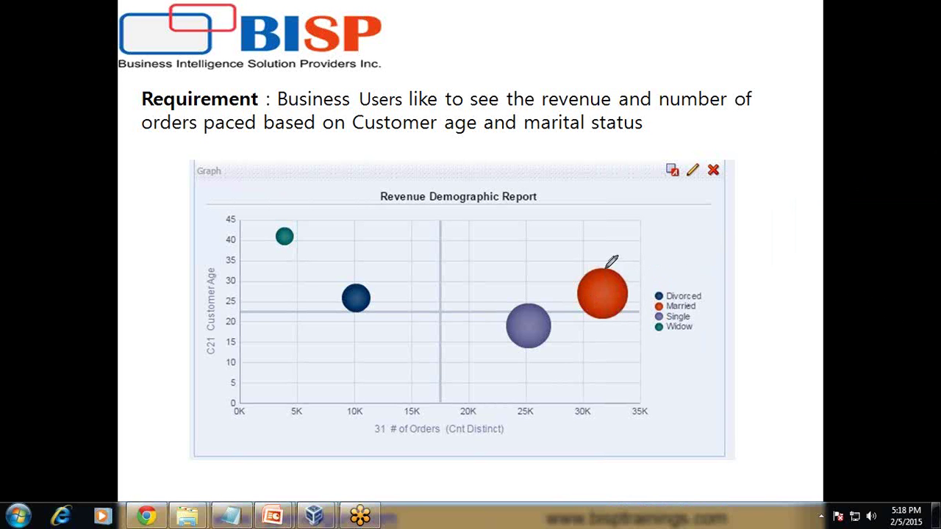
left_click_drag(657, 312, 698, 312)
mouse_move(183, 205)
left_mouse_down()
mouse_move(183, 445)
mouse_move(213, 457)
mouse_move(663, 458)
left_mouse_up()
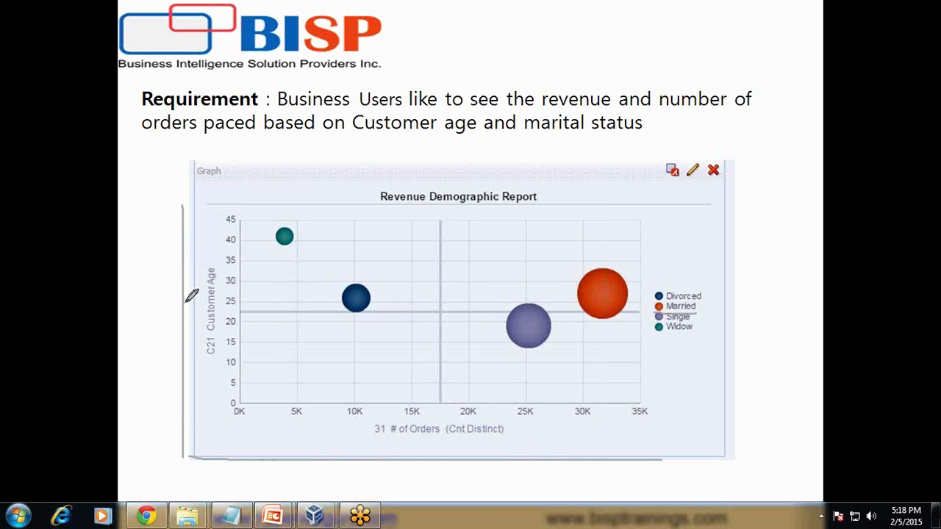
left_click_drag(580, 283, 199, 288)
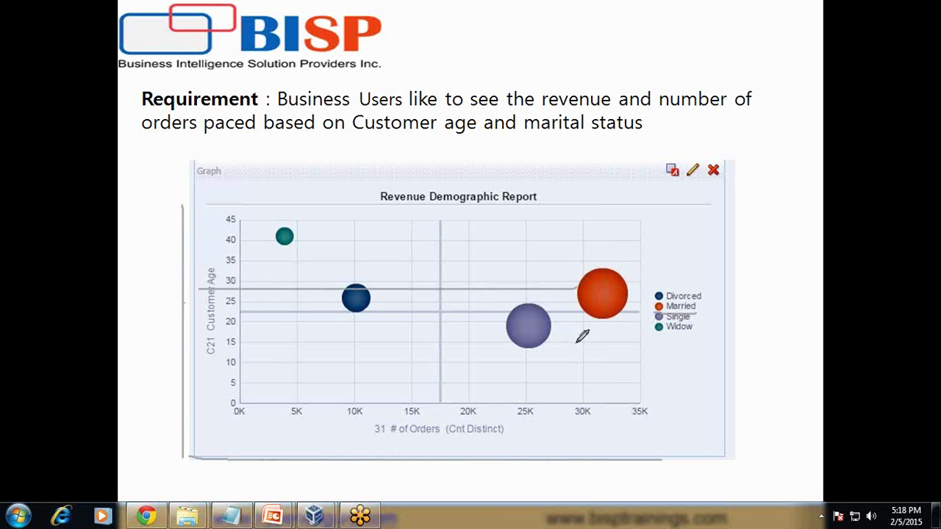
left_click_drag(609, 320, 603, 402)
mouse_move(585, 398)
left_mouse_down()
mouse_move(668, 397)
mouse_move(660, 413)
left_mouse_up()
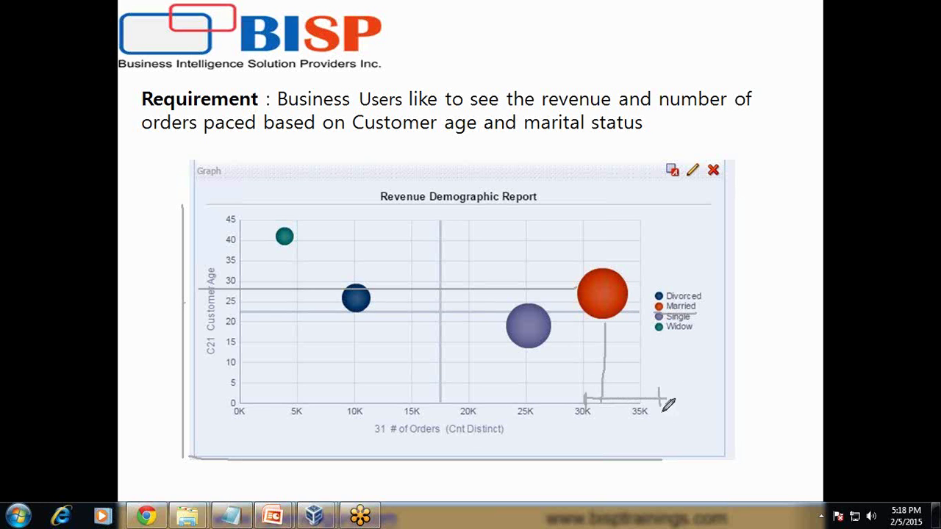
left_click_drag(227, 283, 233, 302)
Underline Single in the legend and link its bubble to the Customer Age axis and the 25K orders label.
mouse_move(662, 318)
left_mouse_down()
mouse_move(710, 316)
mouse_move(705, 307)
mouse_move(664, 309)
mouse_move(653, 321)
left_mouse_up()
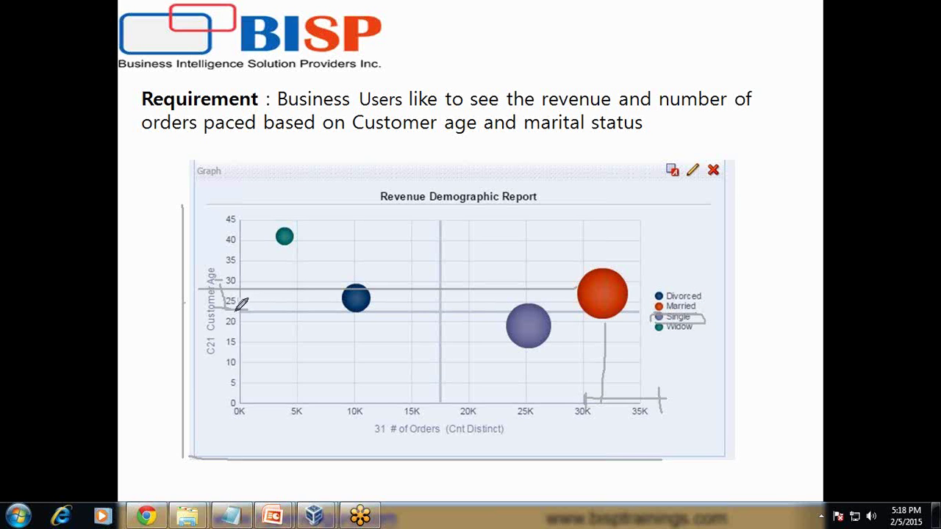
mouse_move(222, 312)
left_mouse_down()
mouse_move(223, 349)
mouse_move(233, 349)
left_mouse_up()
mouse_move(526, 349)
left_mouse_down()
mouse_move(516, 427)
mouse_move(537, 429)
mouse_move(526, 401)
left_mouse_up()
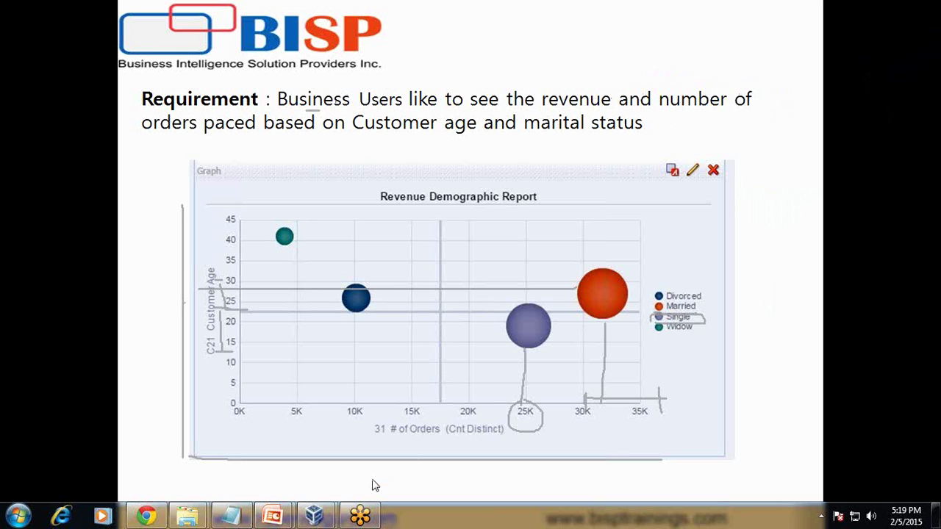
mouse_move(314, 516)
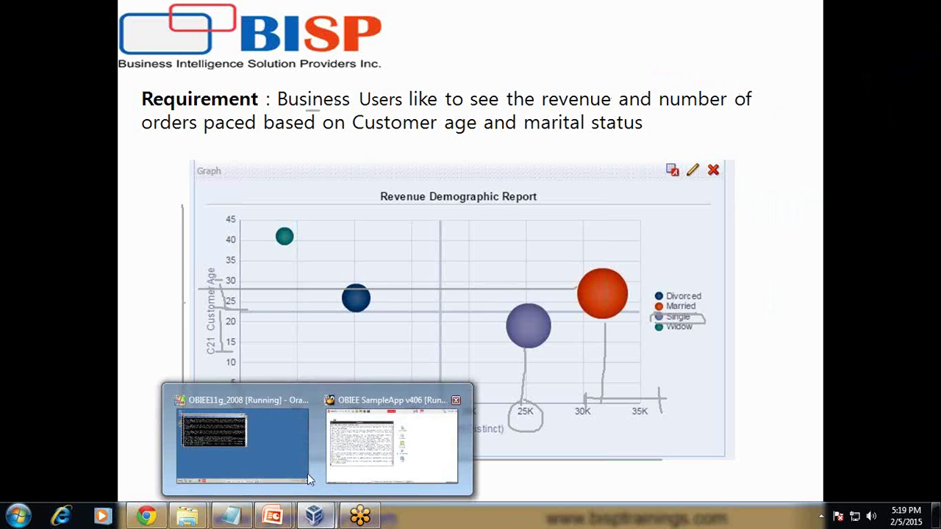
Sign in to OBIEE and start a new analysis on the A - Sample Sales subject area.
left_click(392, 441)
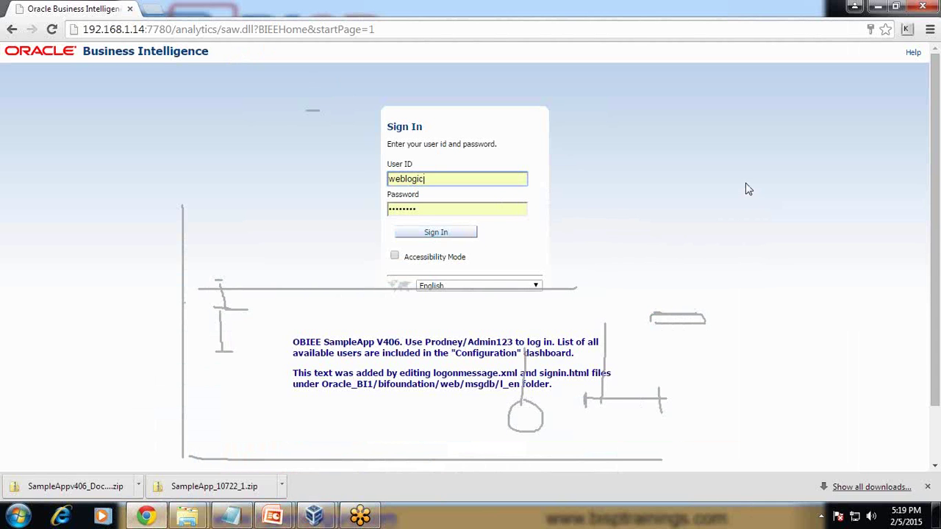
left_click(454, 235)
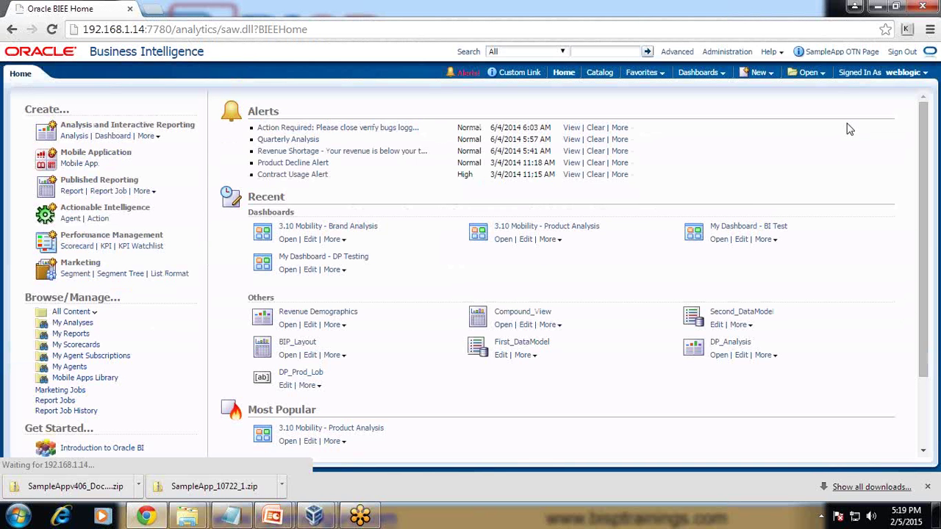
left_click(757, 72)
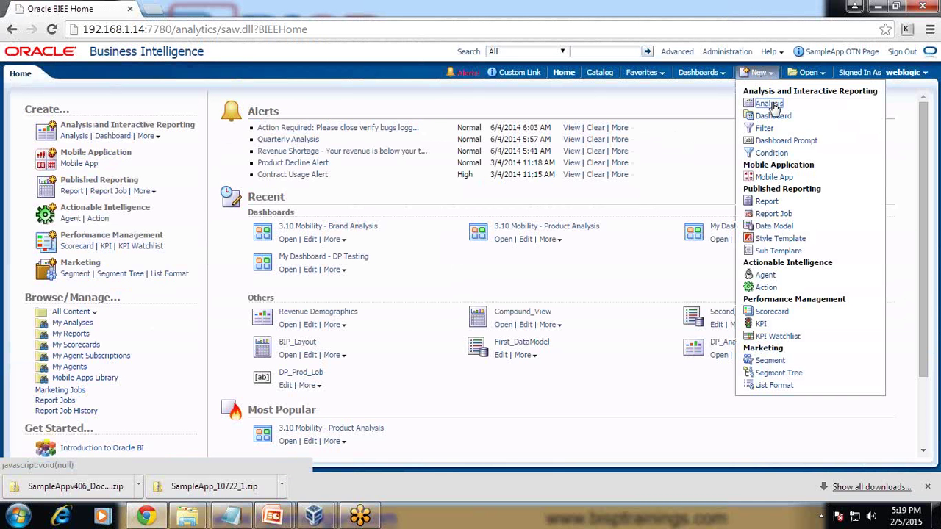
left_click(768, 104)
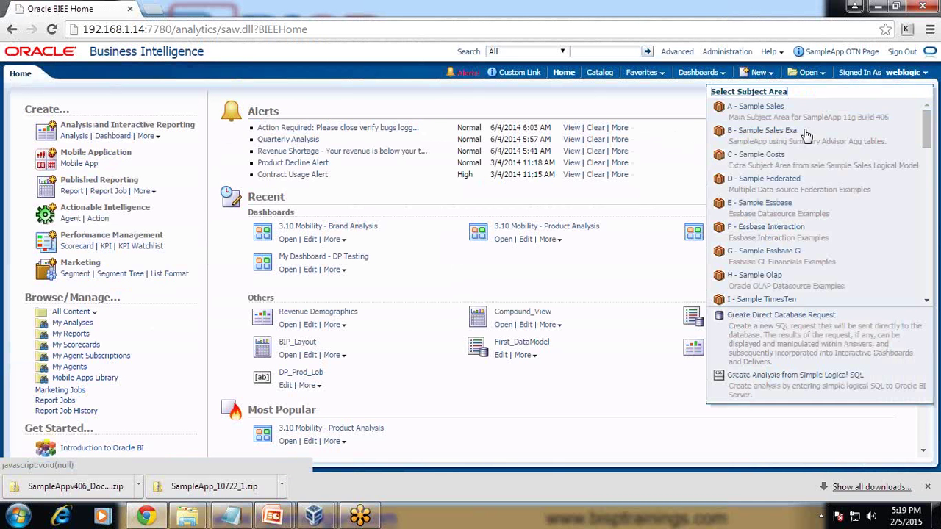
left_click(765, 107)
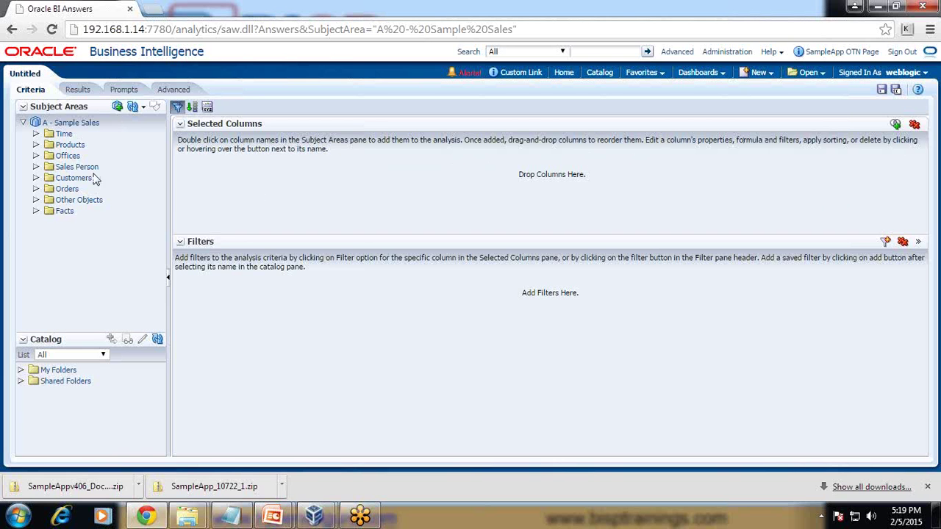
Add C7a Marital Status (Dense Lookup) and C21 Customer Age from Customers to the selected columns.
left_click(36, 178)
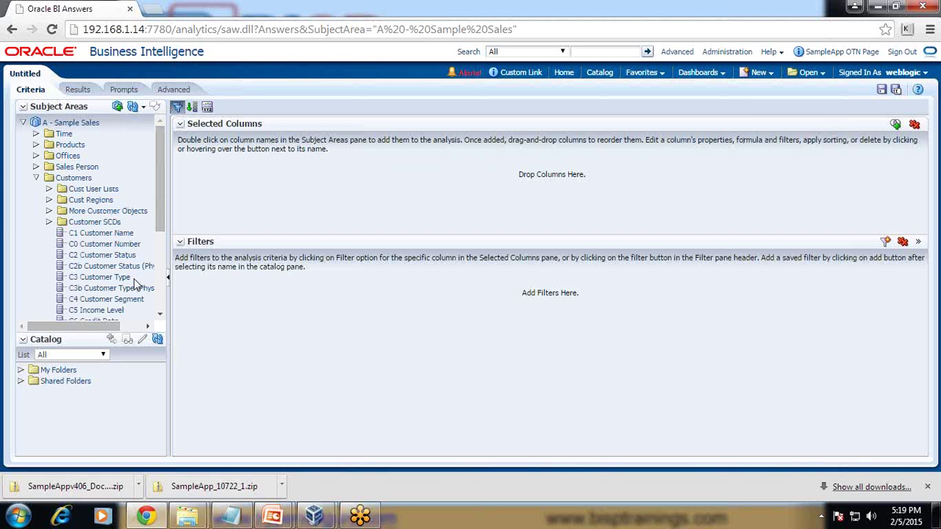
scroll(156, 316, "down", 2)
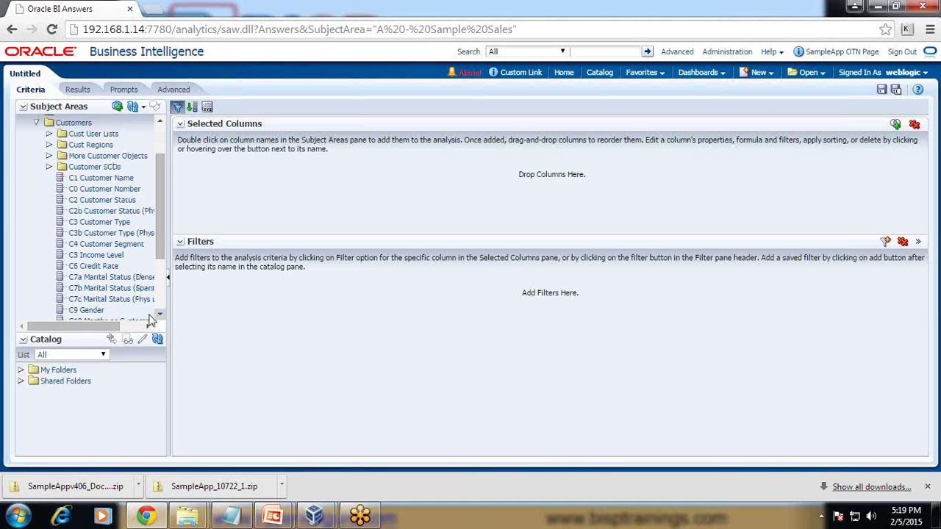
left_click_drag(107, 278, 317, 191)
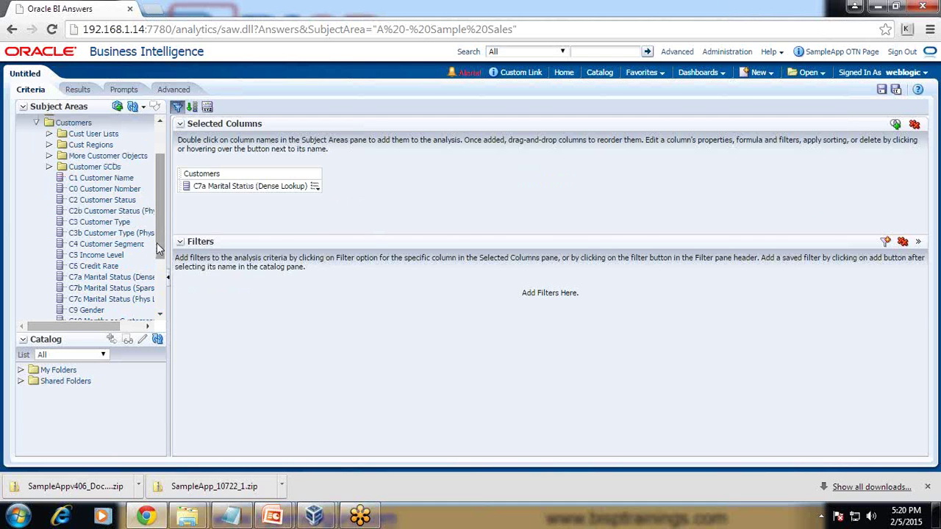
left_click_drag(160, 223, 160, 267)
left_click_drag(99, 258, 324, 188)
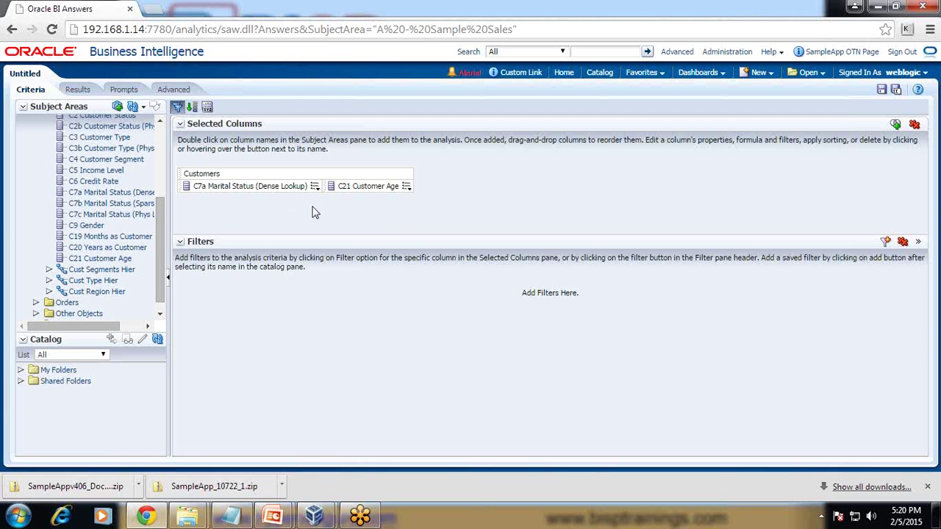
Add 1- Revenue from Facts > Base Facts to the selected columns.
scroll(161, 272, "down", 1)
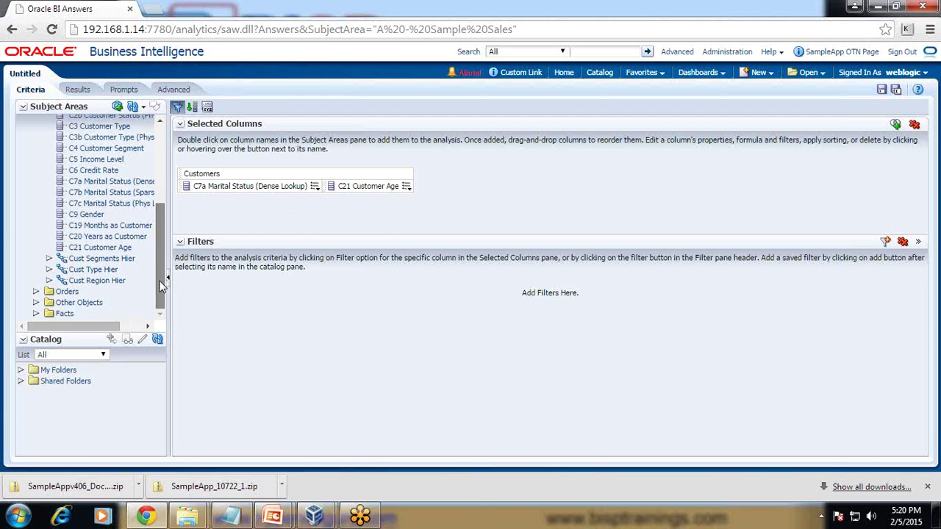
left_click(36, 313)
scroll(160, 258, "down", 3)
left_click(49, 292)
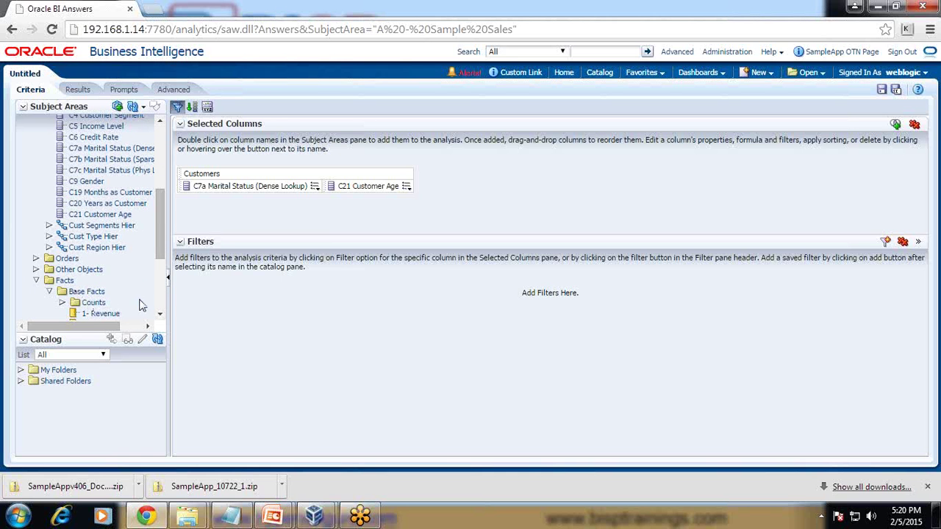
left_click_drag(110, 318, 441, 193)
scroll(162, 259, "down", 1)
left_click_drag(161, 259, 163, 300)
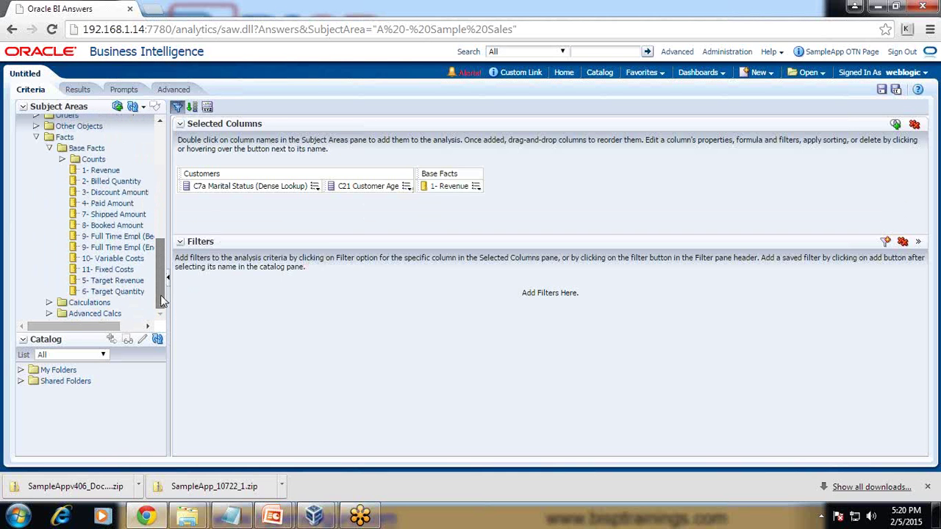
Add 31 # of Orders (Cnt Distinct) from Counts and view the results.
left_click(62, 159)
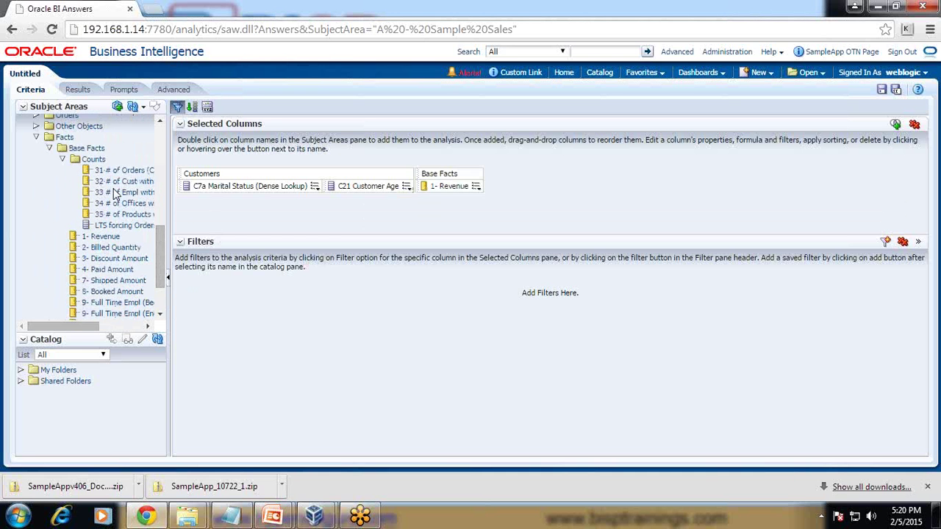
left_click_drag(62, 326, 98, 325)
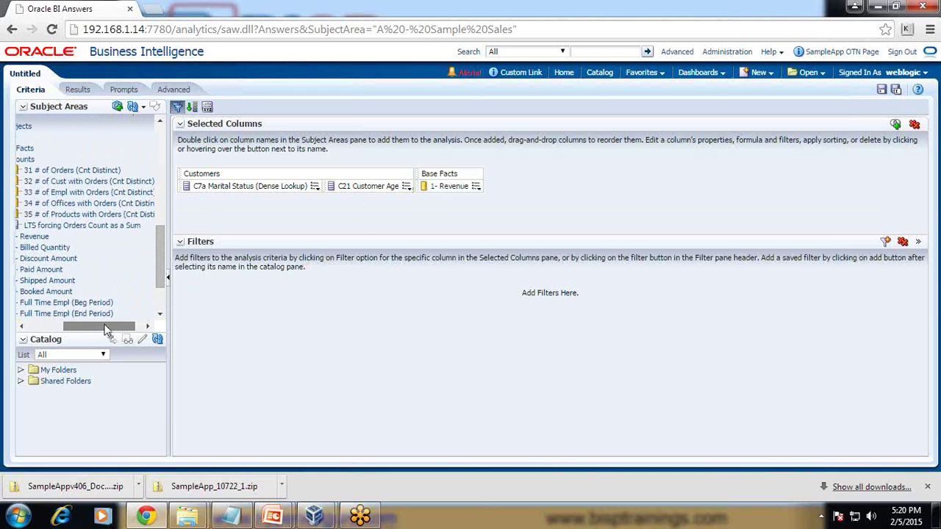
left_click_drag(79, 172, 488, 183)
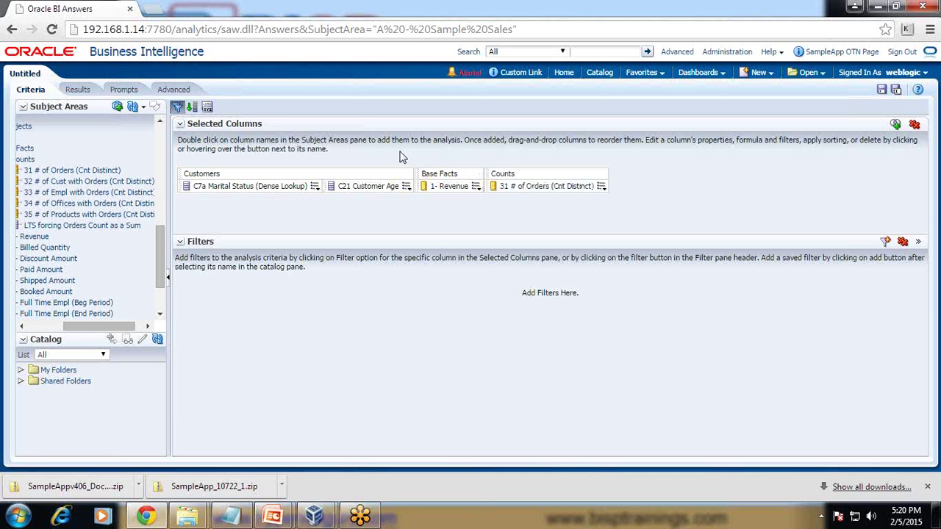
left_click(77, 89)
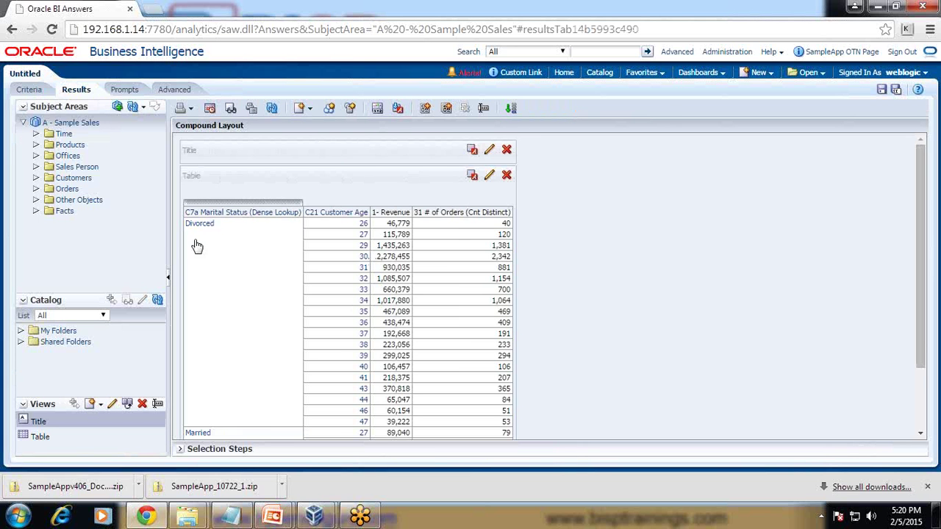
Replace the results table with a Bubble graph view and open its layout editor.
left_click(506, 175)
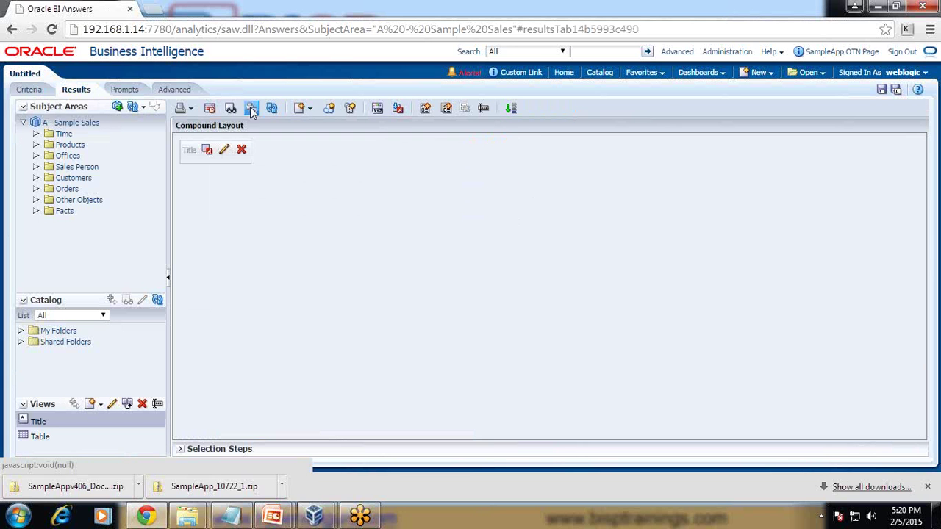
left_click(309, 110)
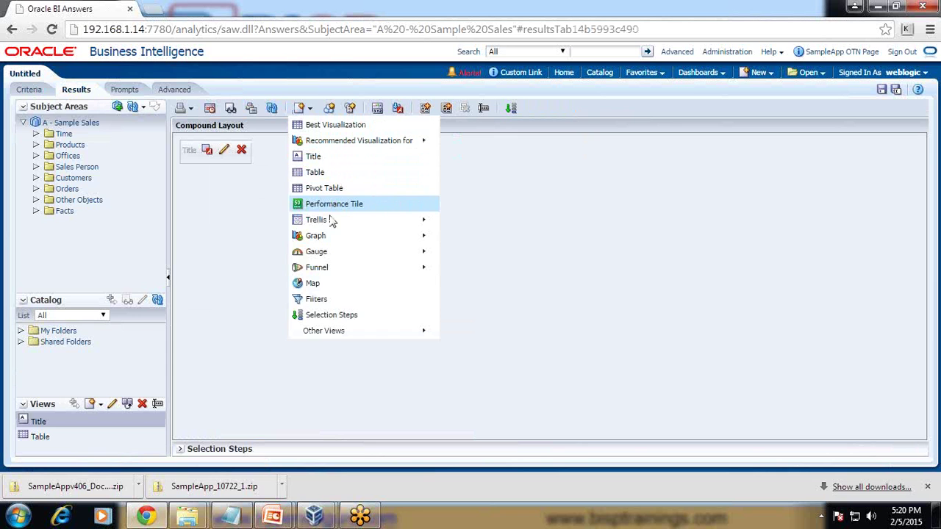
mouse_move(371, 241)
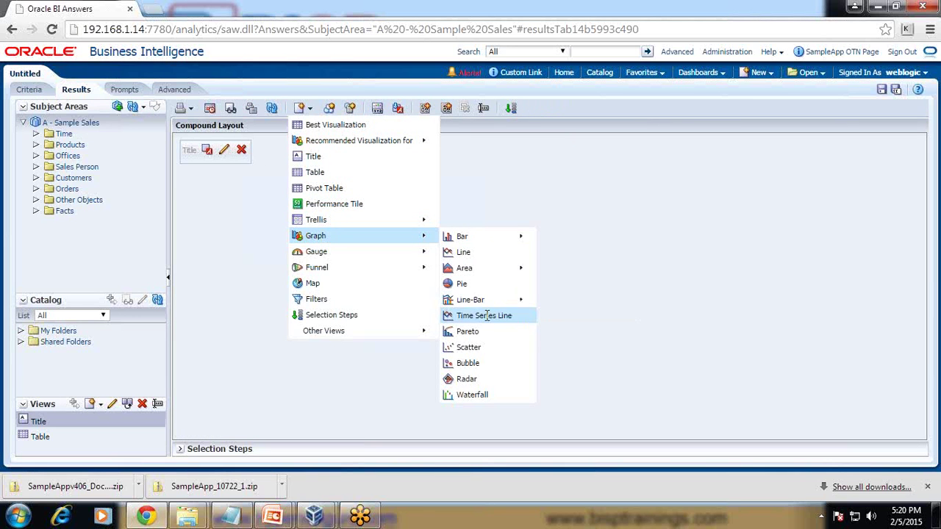
left_click(470, 363)
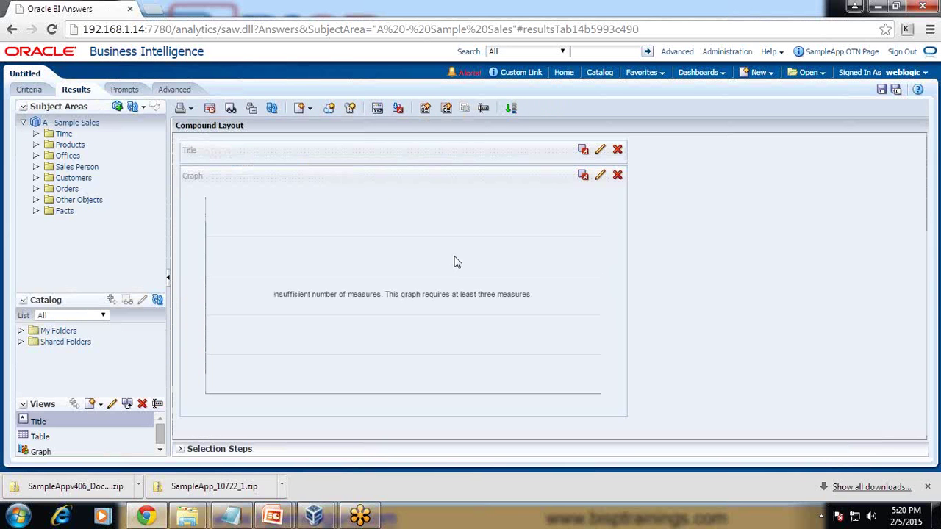
left_click(599, 177)
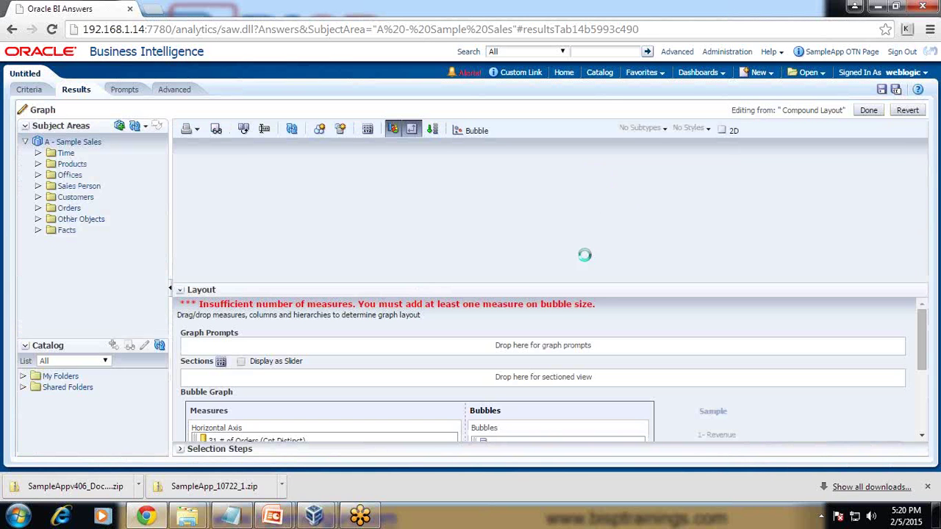
Size bubbles by 1- Revenue, put C21 Customer Age on the vertical axis, and make Marital Status the bubbles.
left_click_drag(528, 223, 528, 159)
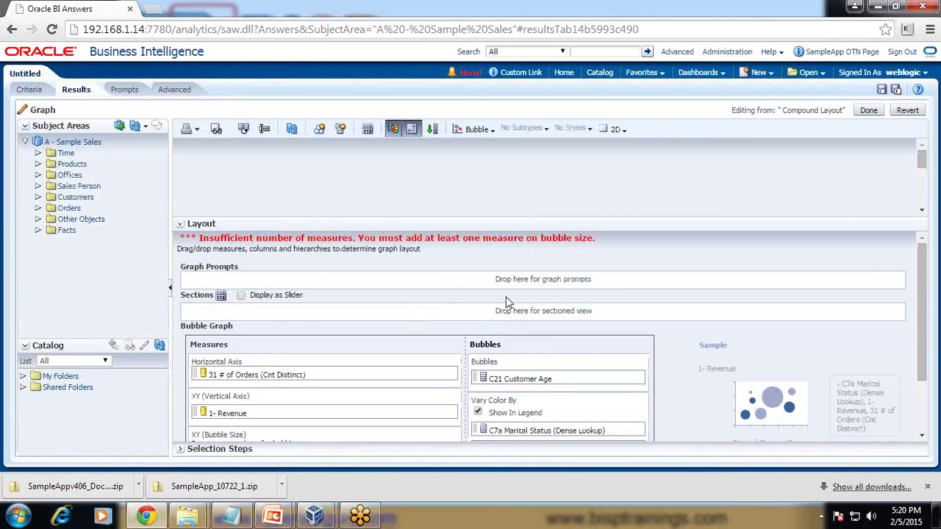
scroll(504, 296, "down", 3)
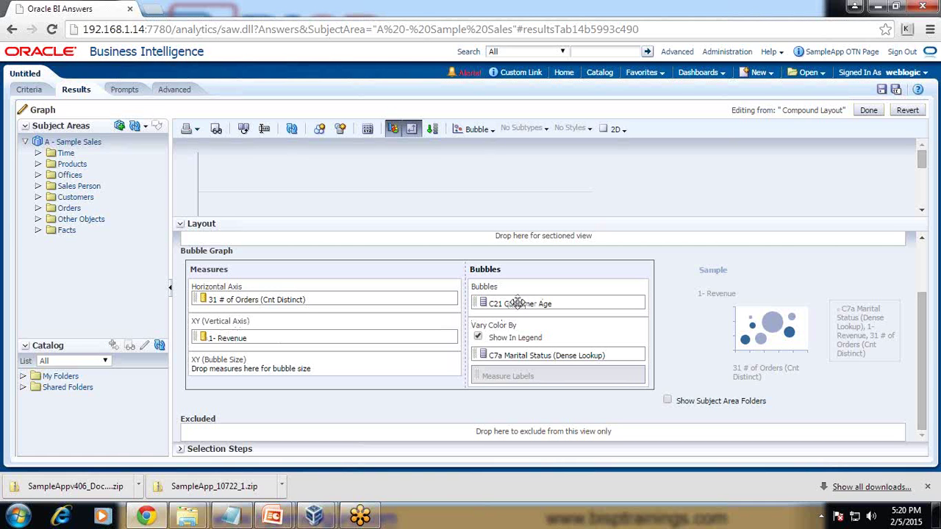
left_click_drag(511, 304, 235, 366)
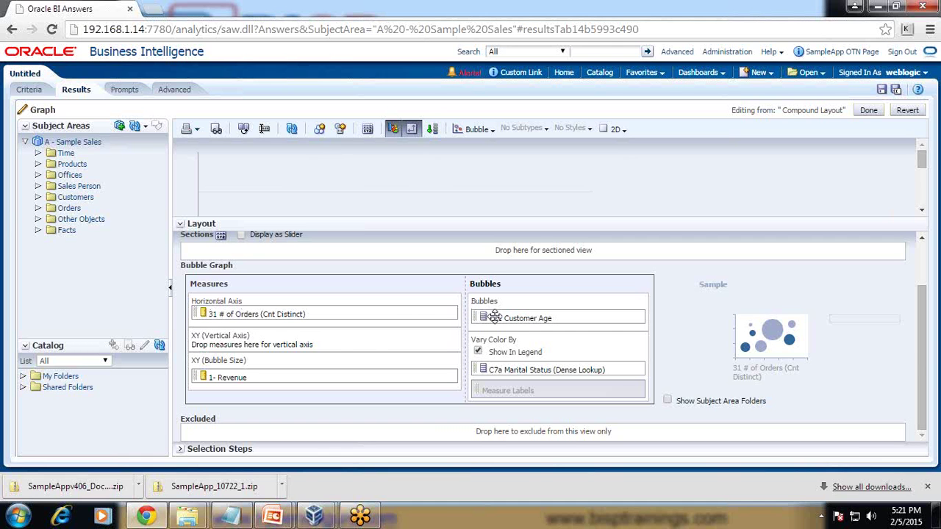
left_click_drag(492, 317, 279, 339)
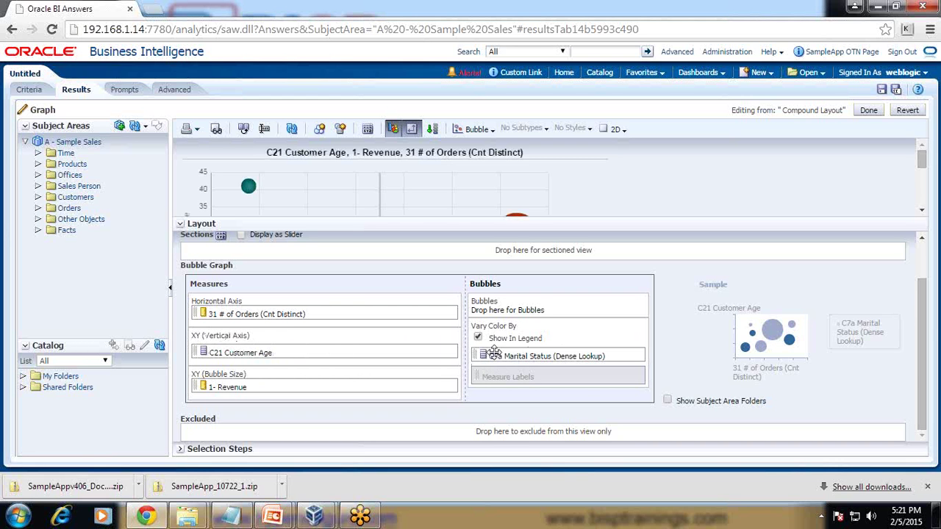
left_click_drag(504, 357, 510, 301)
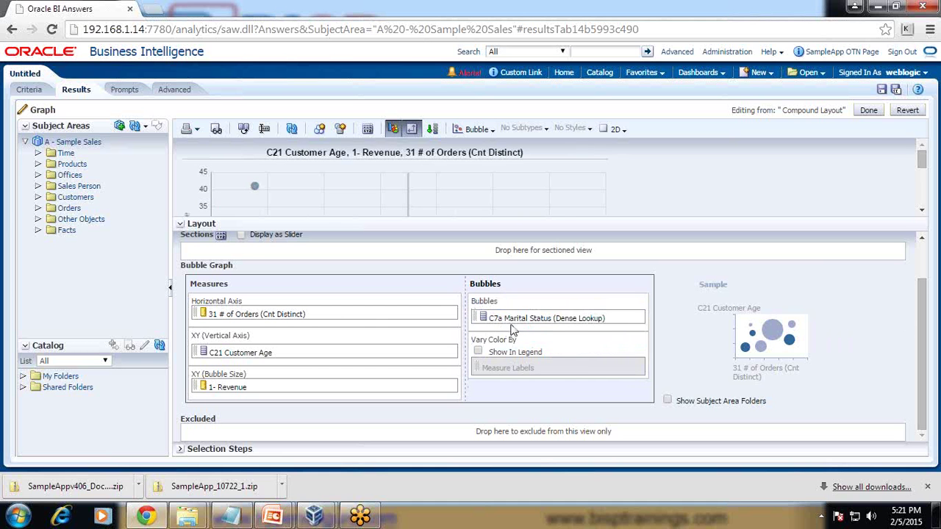
left_click(868, 109)
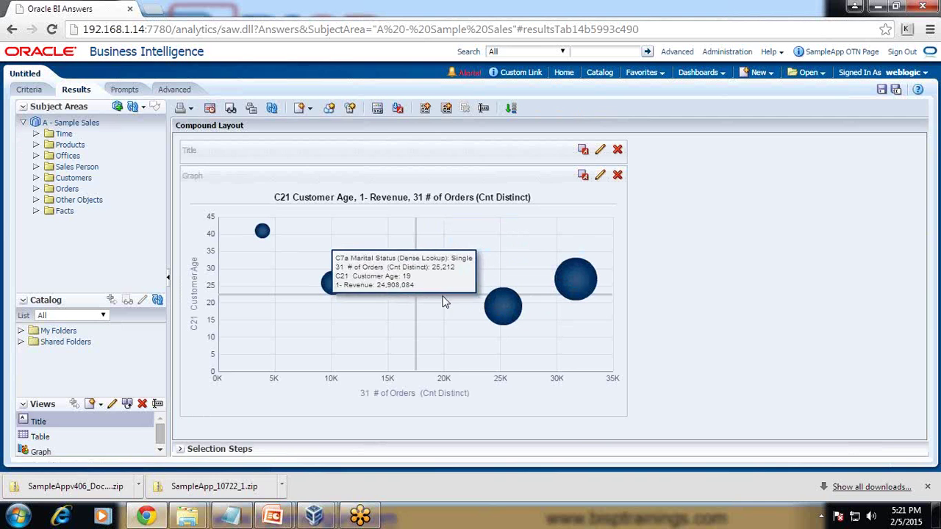
Add a second C7a Marital Status (Dense Lookup) column from Customers and return to Results.
left_click(28, 90)
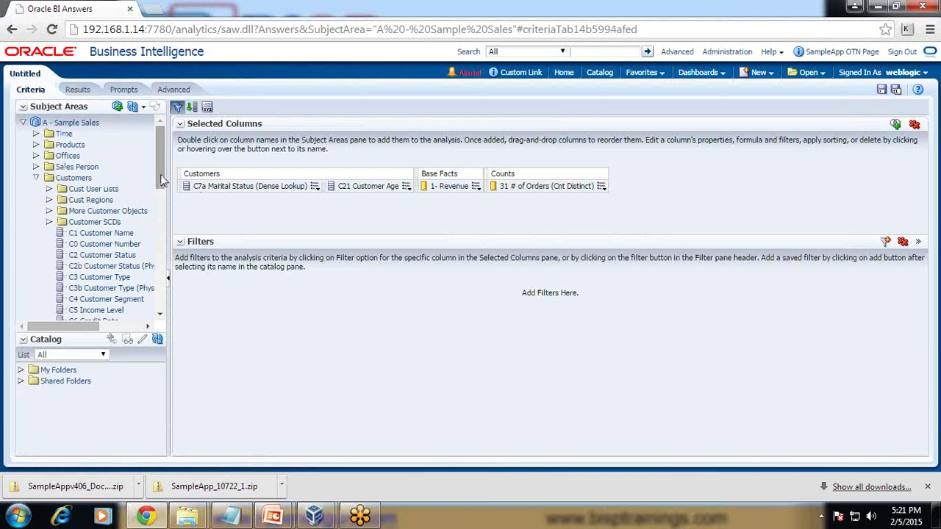
scroll(124, 235, "down", 3)
left_click_drag(103, 224, 369, 180)
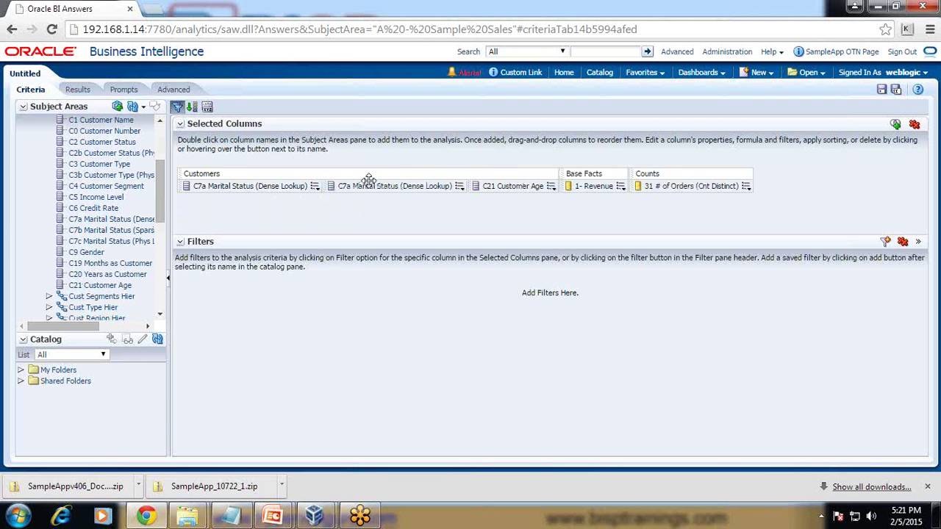
left_click(77, 90)
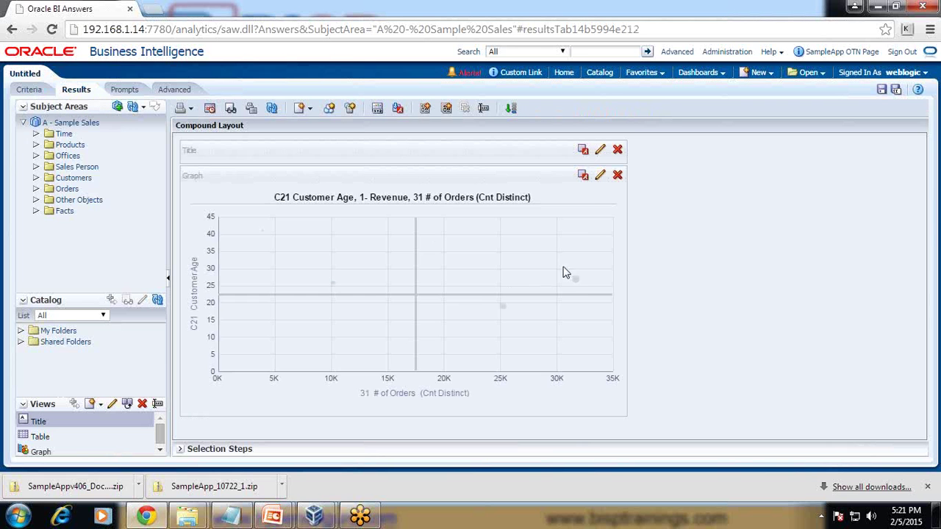
Put the second C7a Marital Status column in Vary Color By so bubbles are coloured per status.
left_click(600, 175)
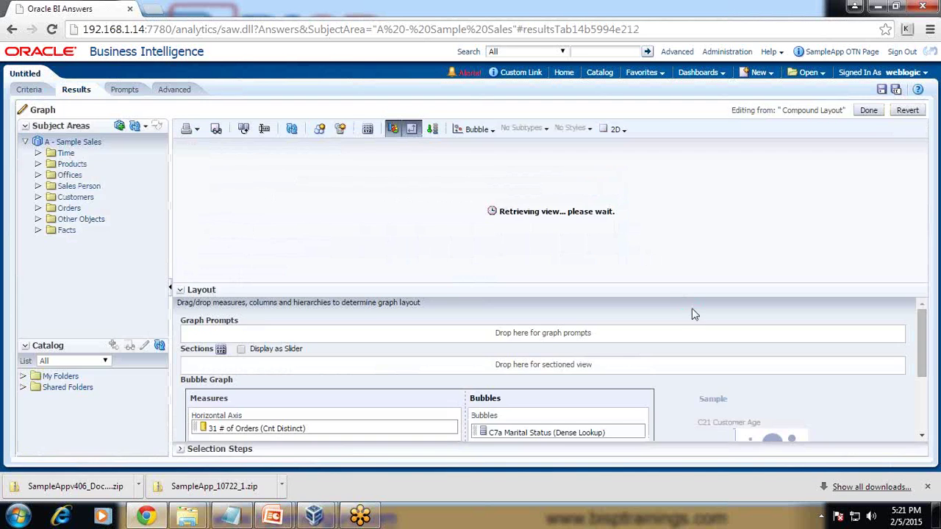
scroll(692, 331, "down", 3)
left_click_drag(515, 336, 542, 366)
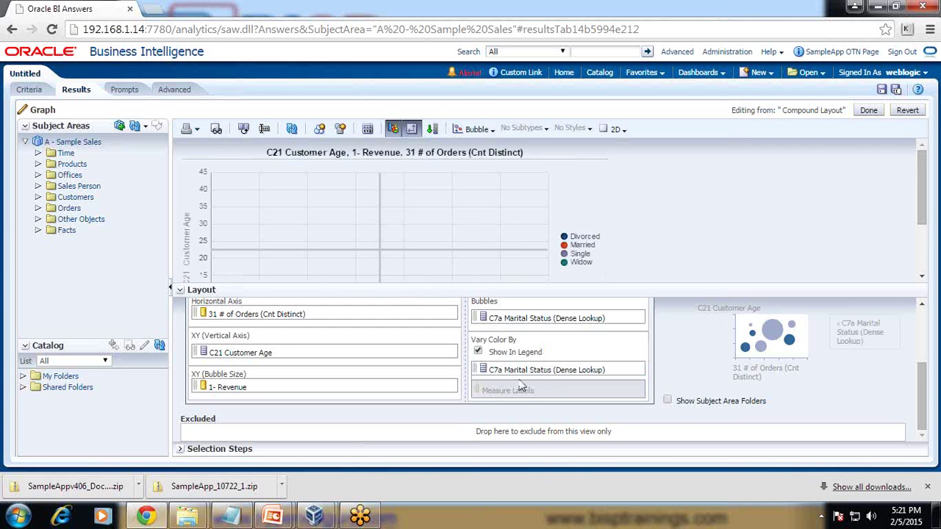
left_click(867, 110)
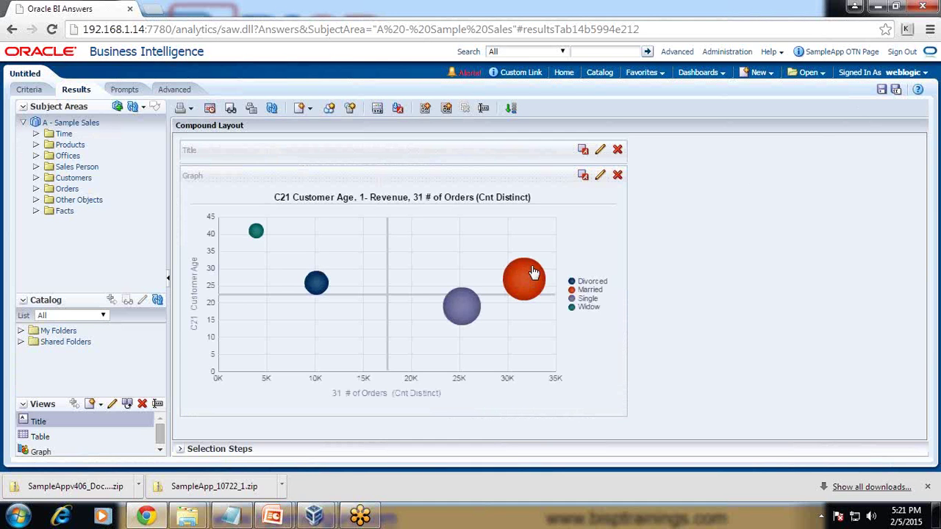